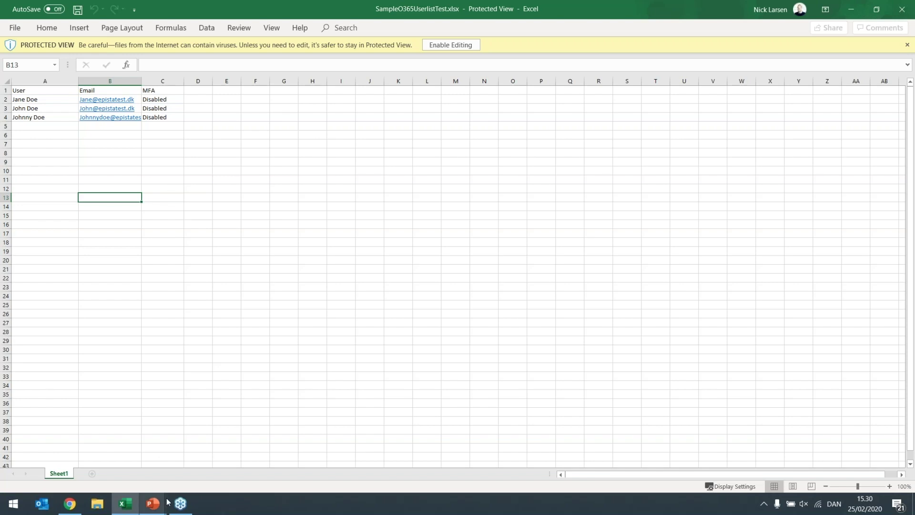
- Switch from the Excel user list to the Automated Boost window showing the O365 MFA Check v2 script
click(72, 504)
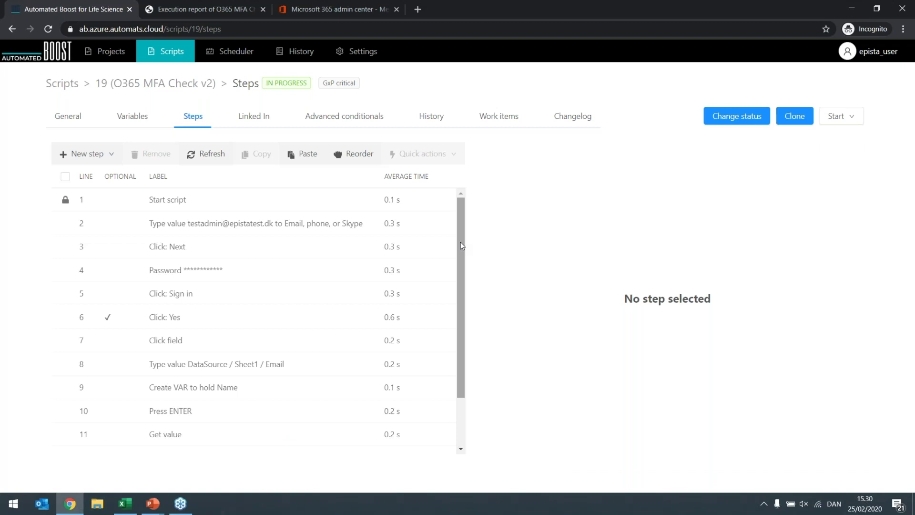
- Open step 13, Check User & MFA status, for editing and review its IF conditions
drag(461, 246, 468, 310)
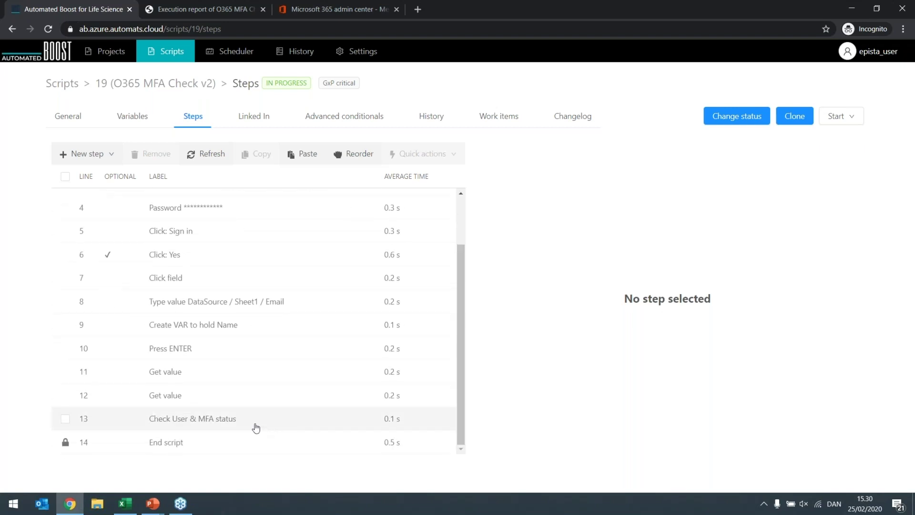
click(216, 427)
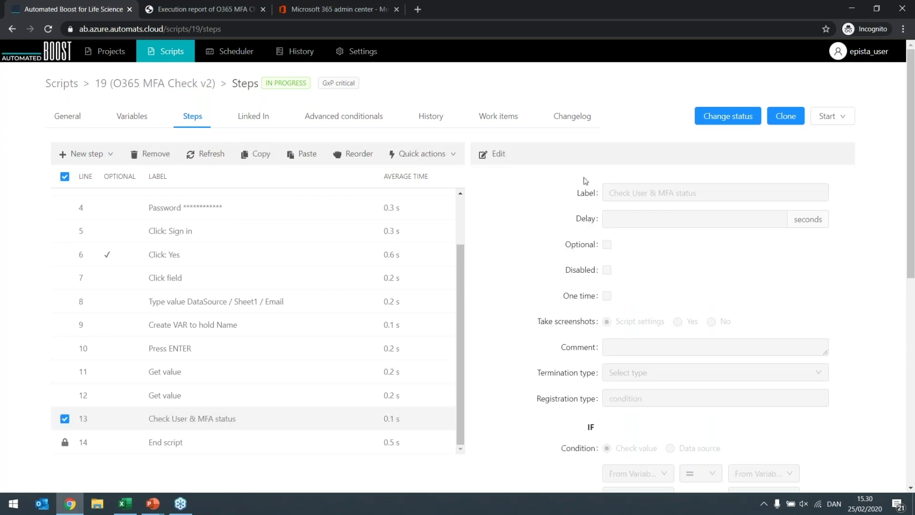
click(498, 155)
drag(910, 213, 896, 314)
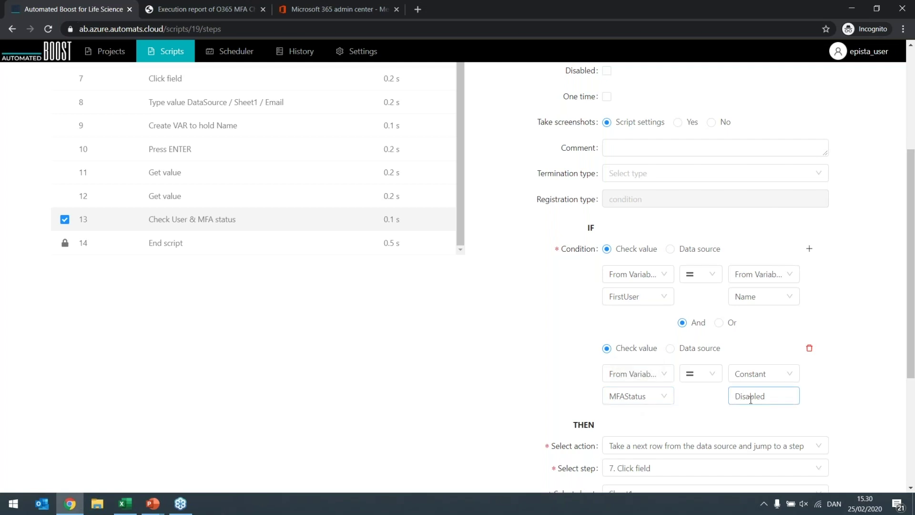
scroll(848, 360, down, 1)
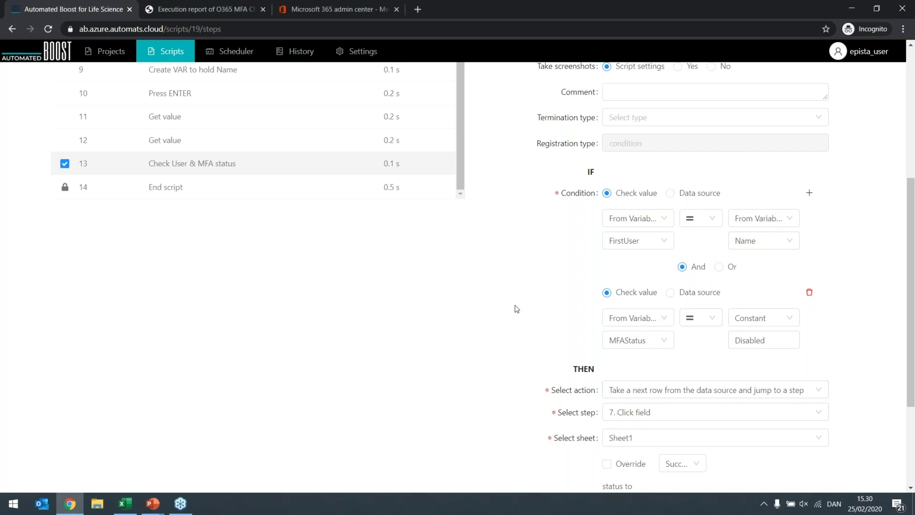
scroll(514, 309, up, 5)
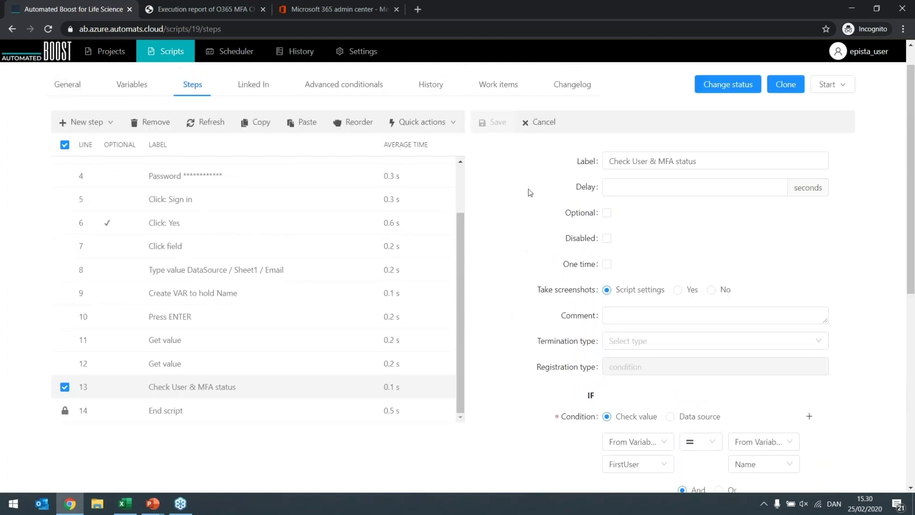
- Cancel the edit without changes, untick step 13, and bring up the Start run options
click(537, 124)
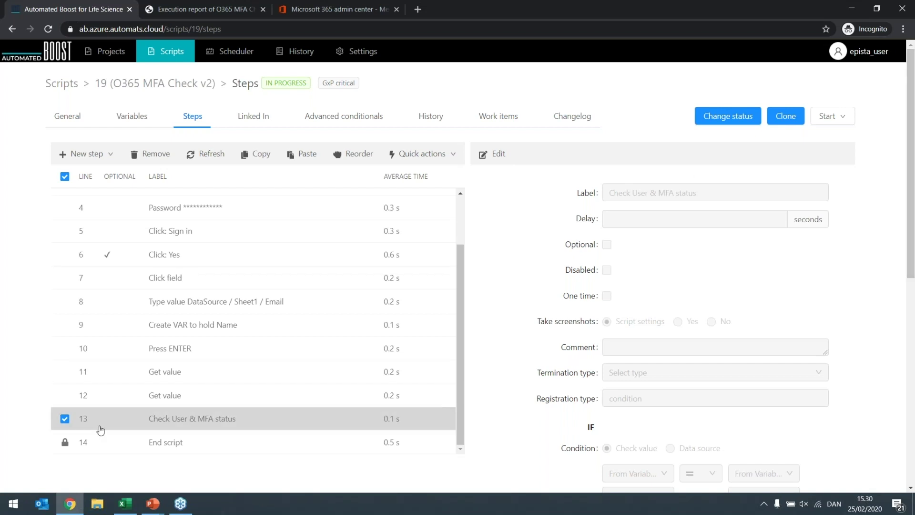
click(69, 420)
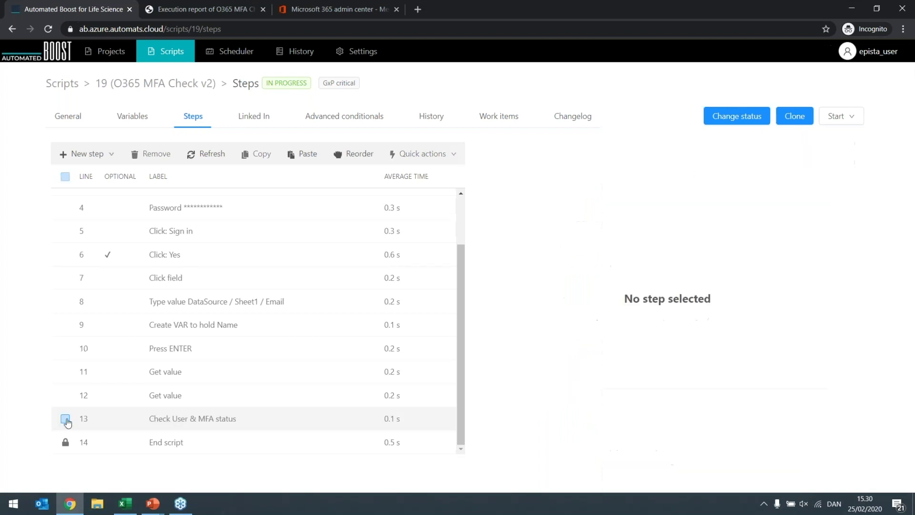
click(851, 117)
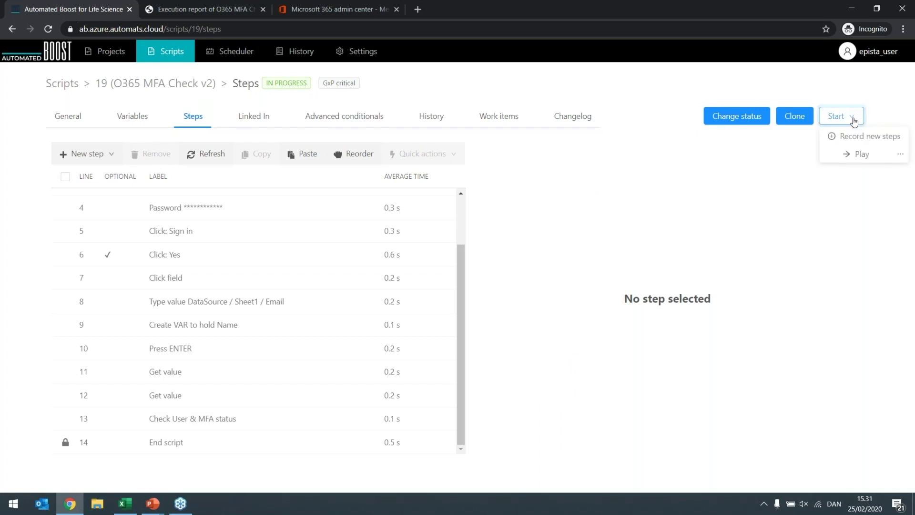
- Play the script in a new browser session and start executing its 14 steps
click(861, 155)
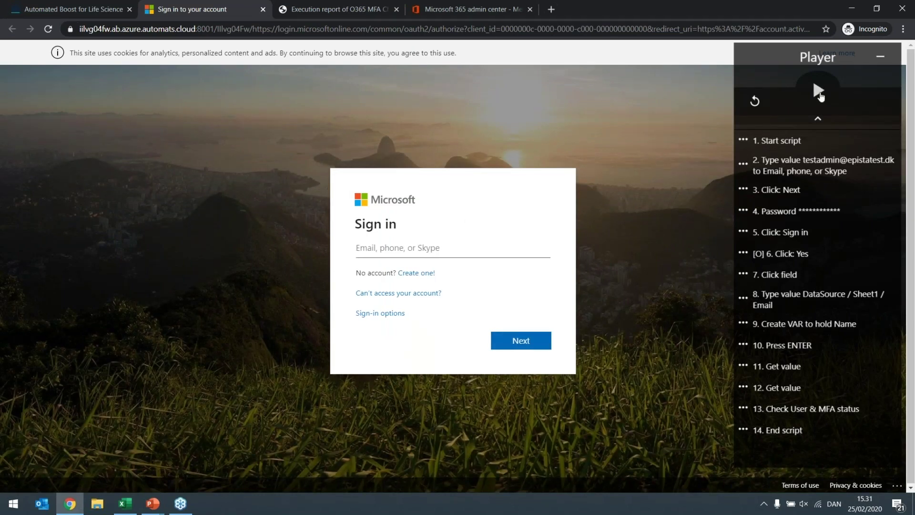
click(818, 92)
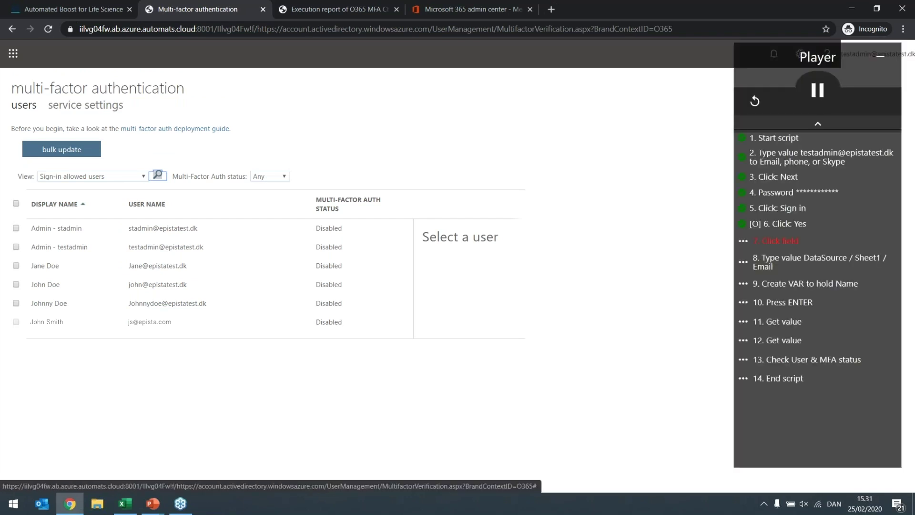
- Search the MFA user list for the second user's e-mail, then replace it with the third user's e-mail
click(158, 175)
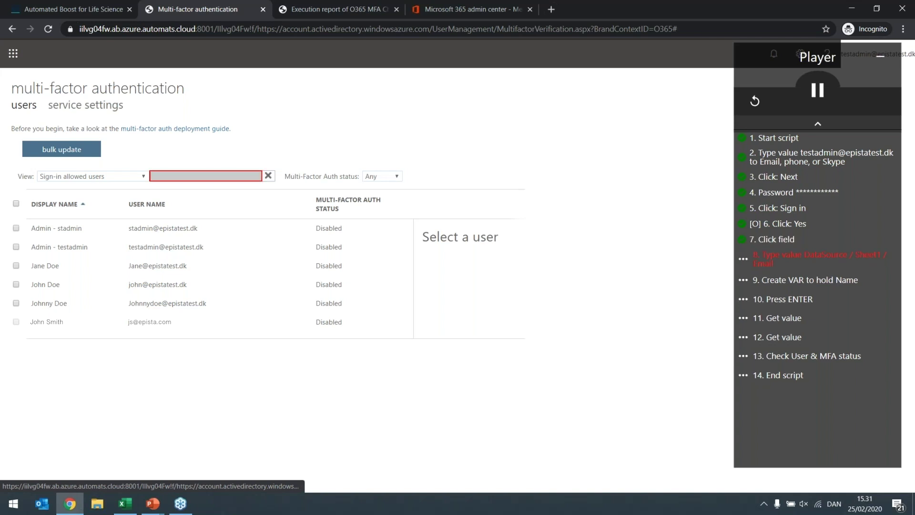
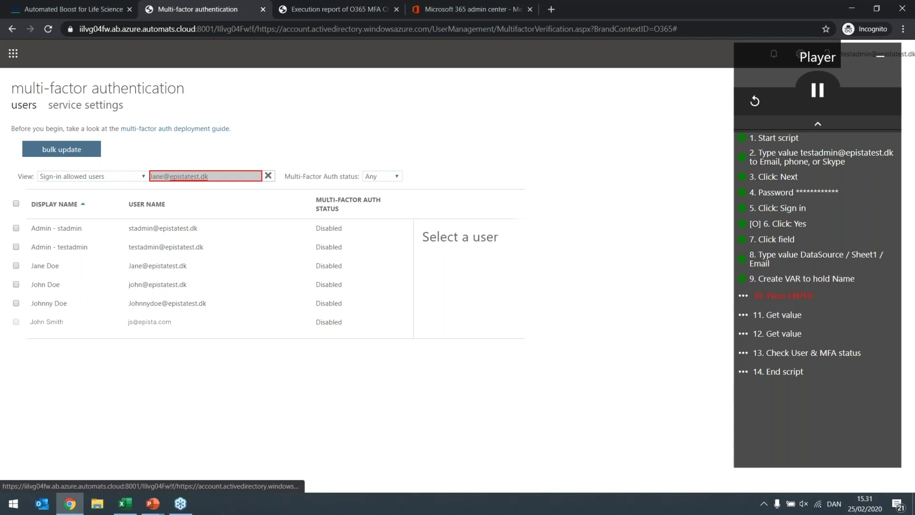
key(Return)
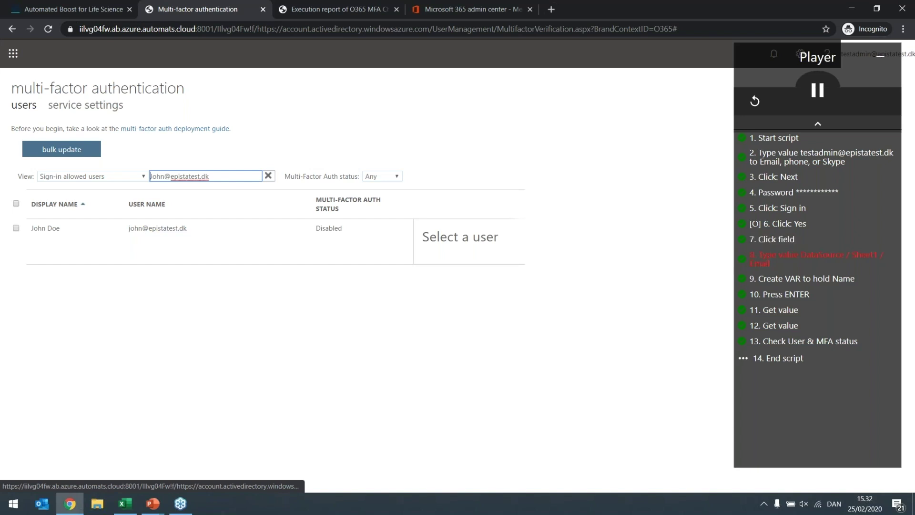
key(ctrl+a)
key(BackSpace)
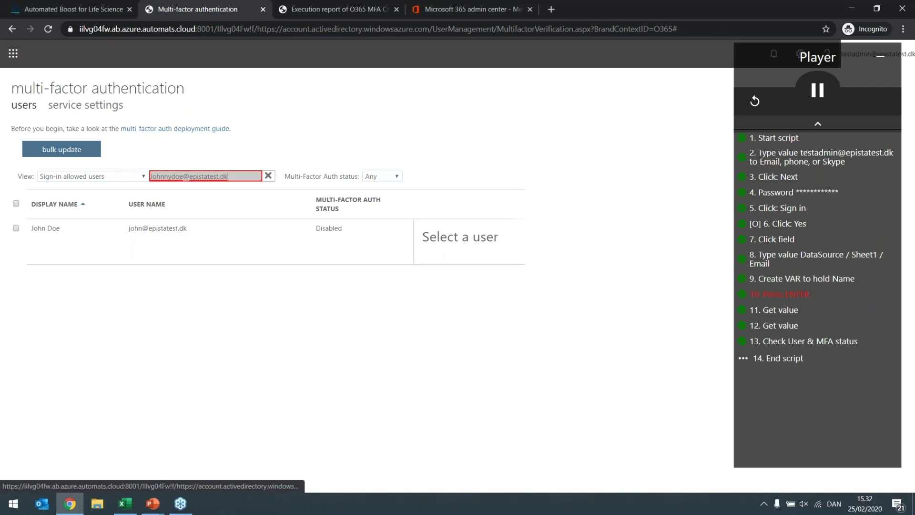
key(Return)
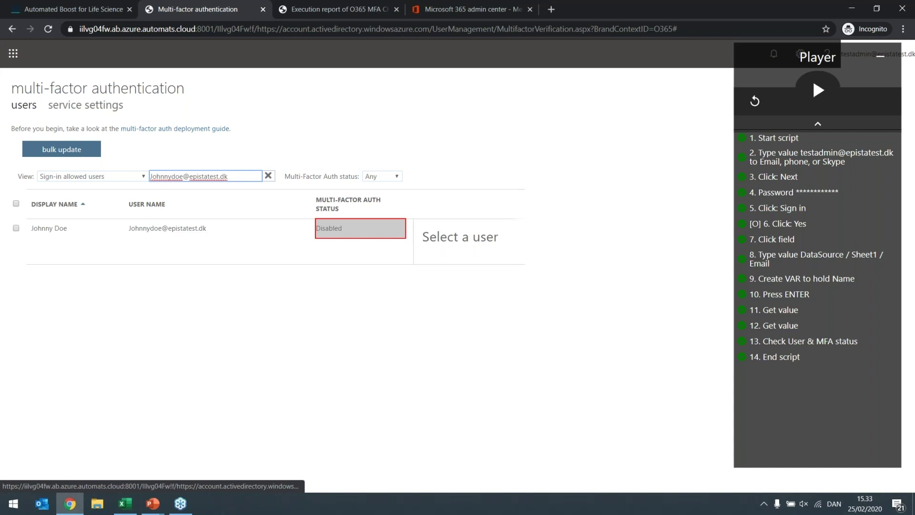
- Open the SUCCESS execution report PDF and scroll to the Used variables table on page 12
click(343, 9)
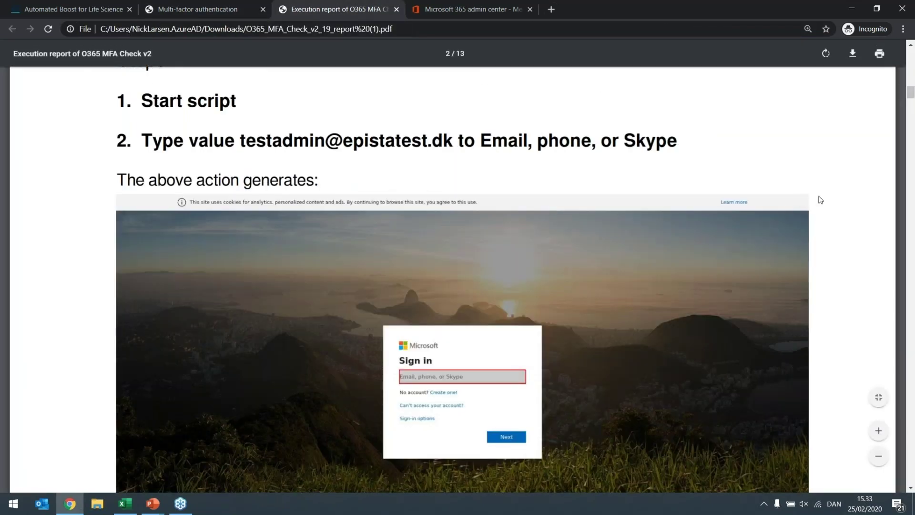
scroll(817, 202, up, 10)
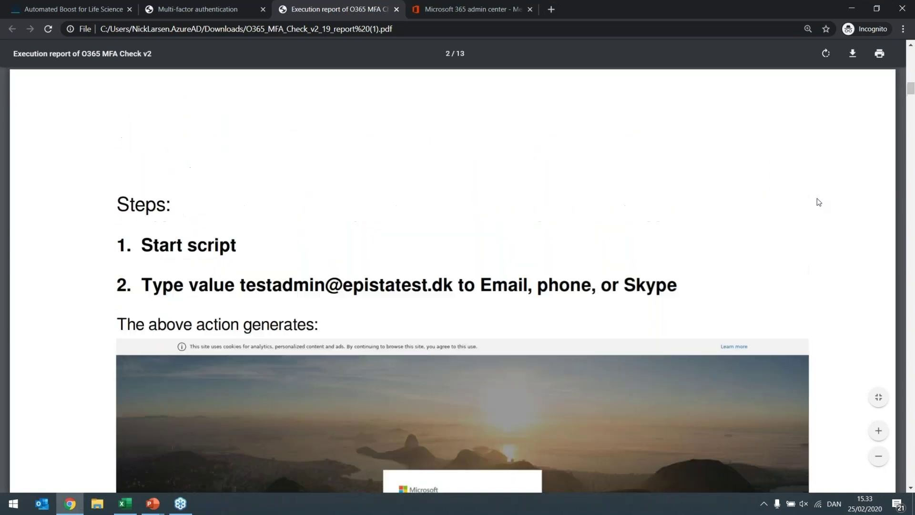
scroll(819, 201, down, 2)
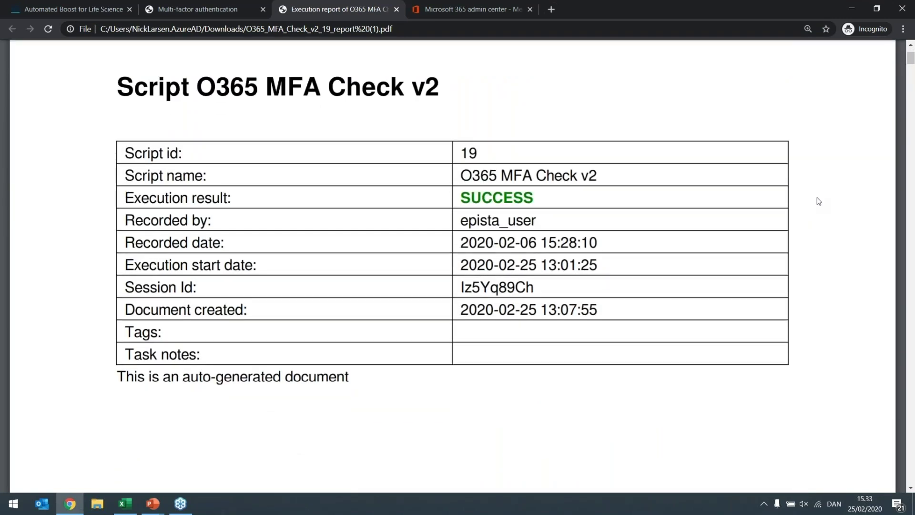
scroll(767, 253, down, 1)
scroll(766, 253, down, 8)
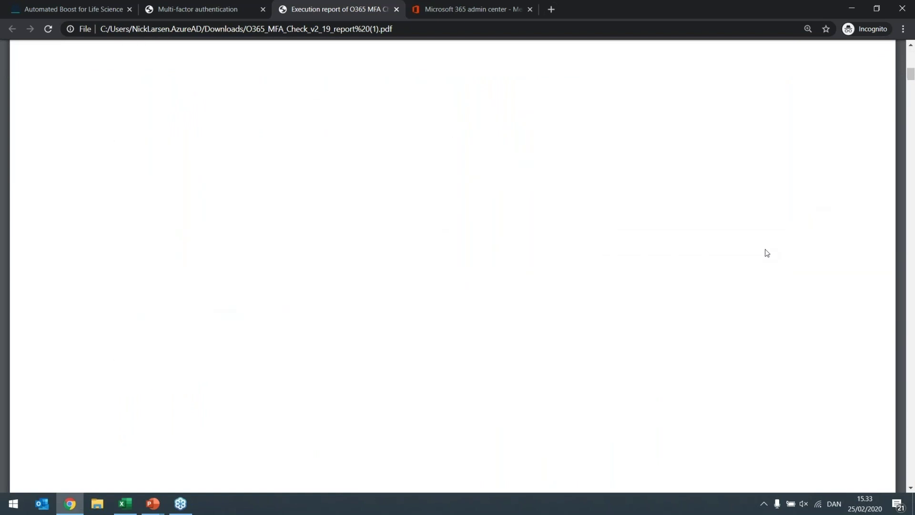
scroll(766, 253, down, 3)
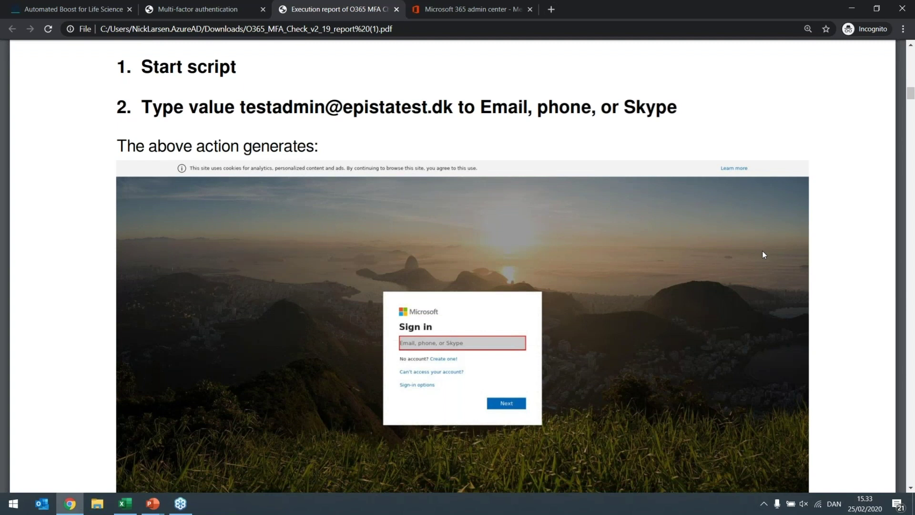
scroll(763, 252, down, 5)
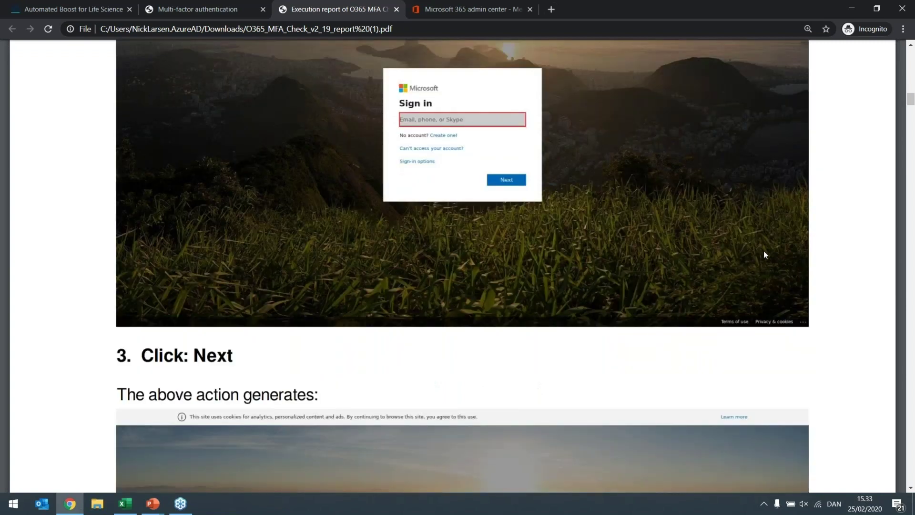
scroll(764, 252, down, 15)
scroll(764, 253, down, 20)
scroll(766, 253, down, 7)
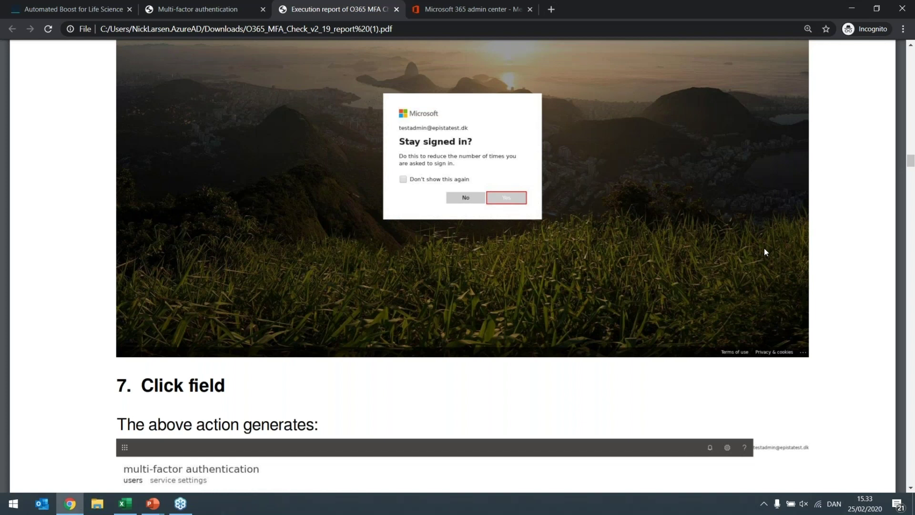
drag(911, 164, 911, 196)
scroll(912, 195, down, 20)
scroll(799, 343, up, 3)
scroll(799, 345, down, 3)
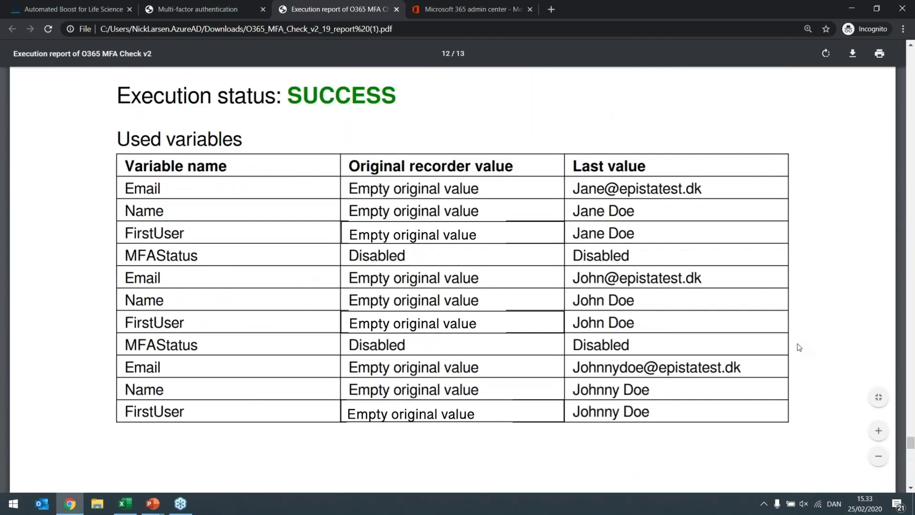